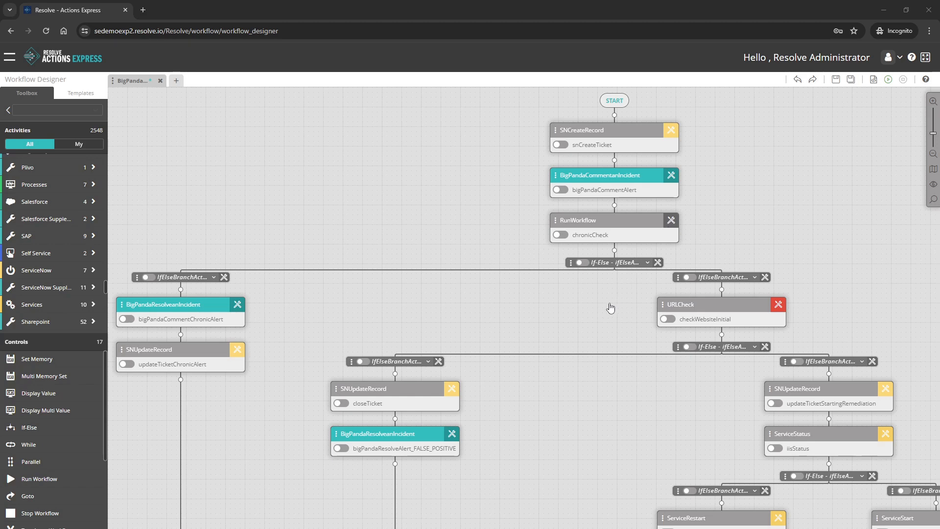
# Show the workflow overview map, shift the visible area slightly, and hide the map again
pyautogui.click(933, 169)
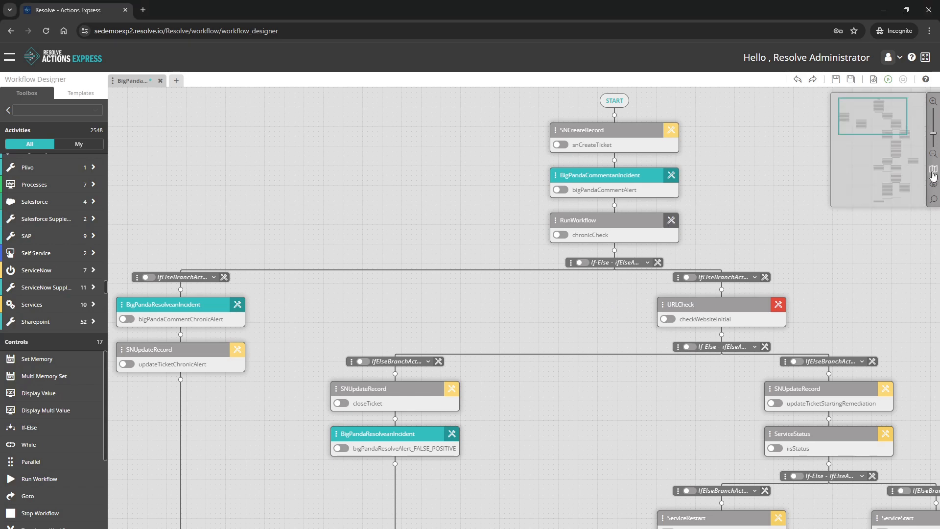
pyautogui.moveTo(872, 114)
pyautogui.mouseDown()
pyautogui.moveTo(888, 163)
pyautogui.moveTo(871, 114)
pyautogui.mouseUp()
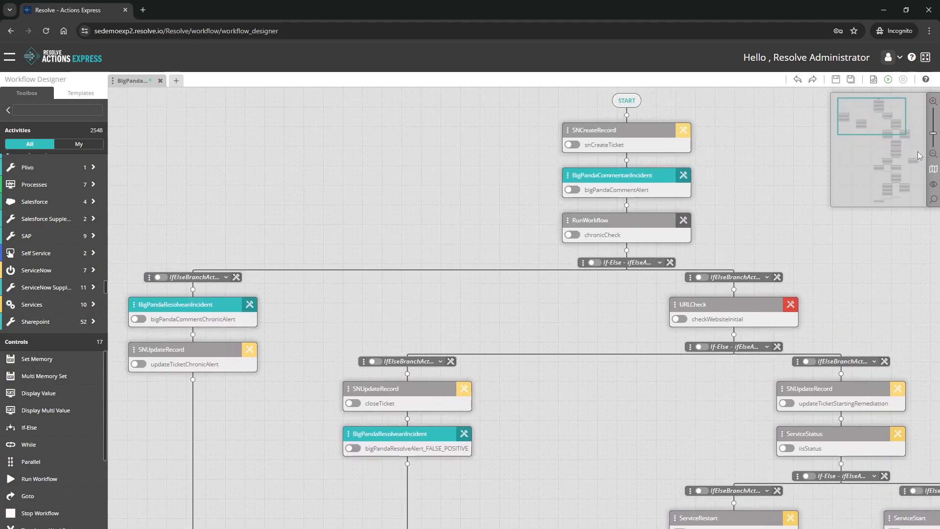
pyautogui.click(933, 170)
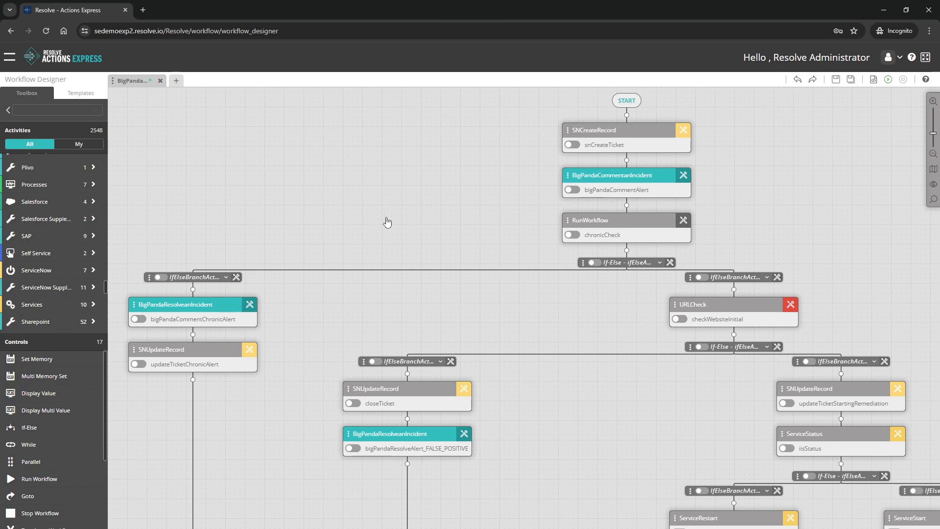
# Insert a ServiceNow SN Create Record activity after RunWorkflow, choosing module ServiceNow Primary and form Incident(incident)
pyautogui.click(64, 274)
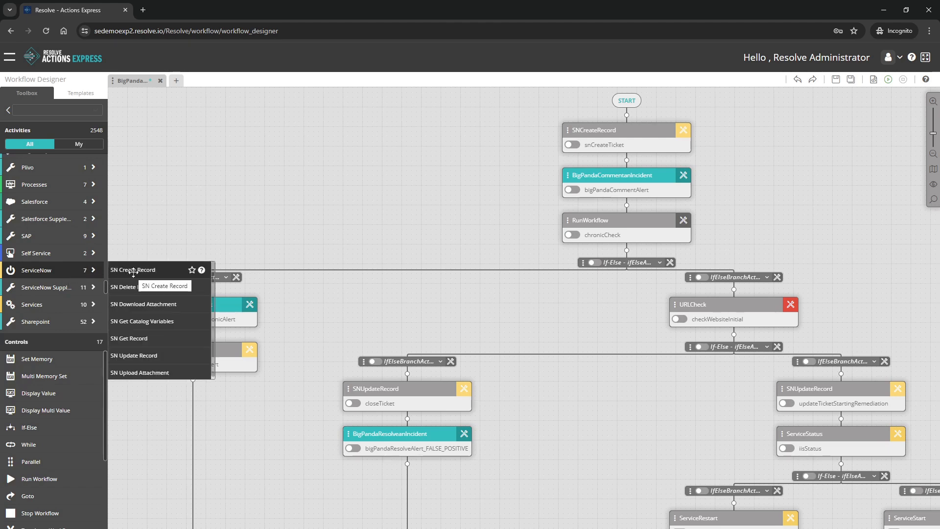
pyautogui.moveTo(131, 271); pyautogui.dragTo(627, 253)
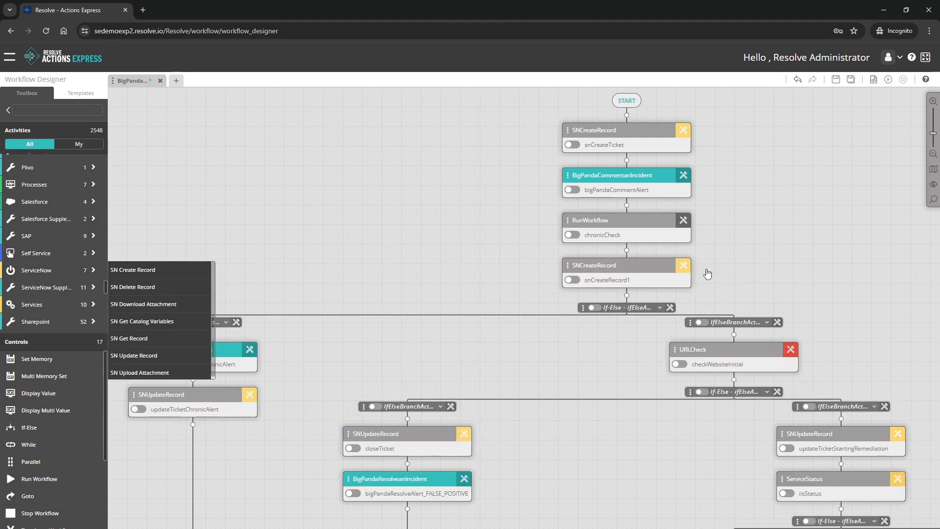
pyautogui.click(684, 266)
pyautogui.moveTo(639, 345); pyautogui.dragTo(490, 296)
pyautogui.click(655, 237)
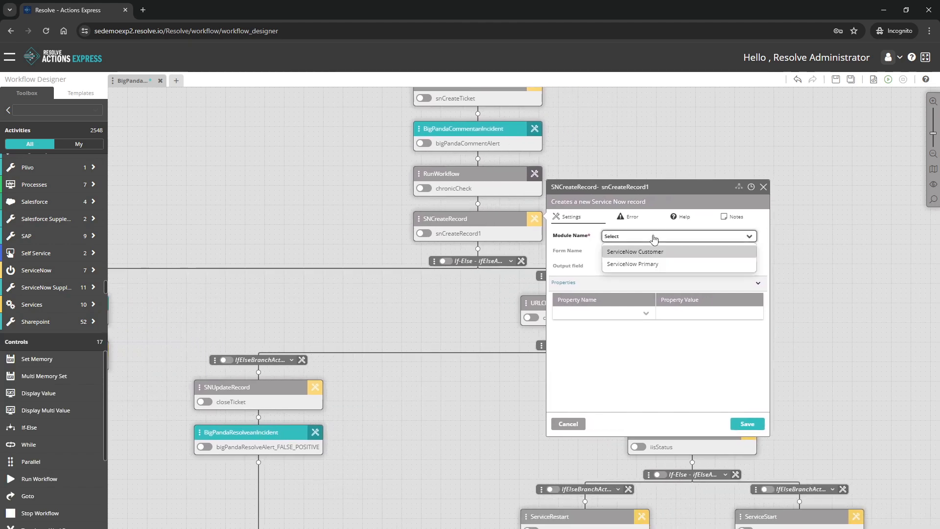
pyautogui.click(656, 265)
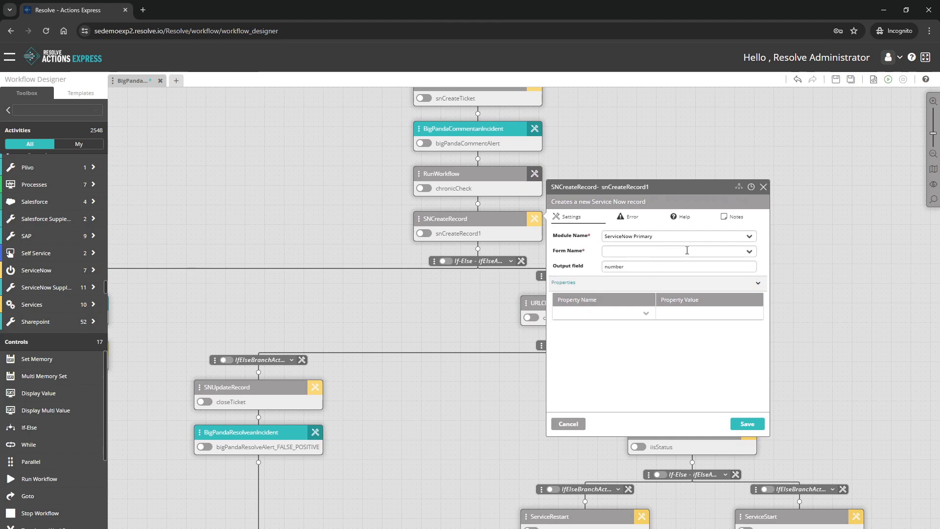
pyautogui.click(719, 253)
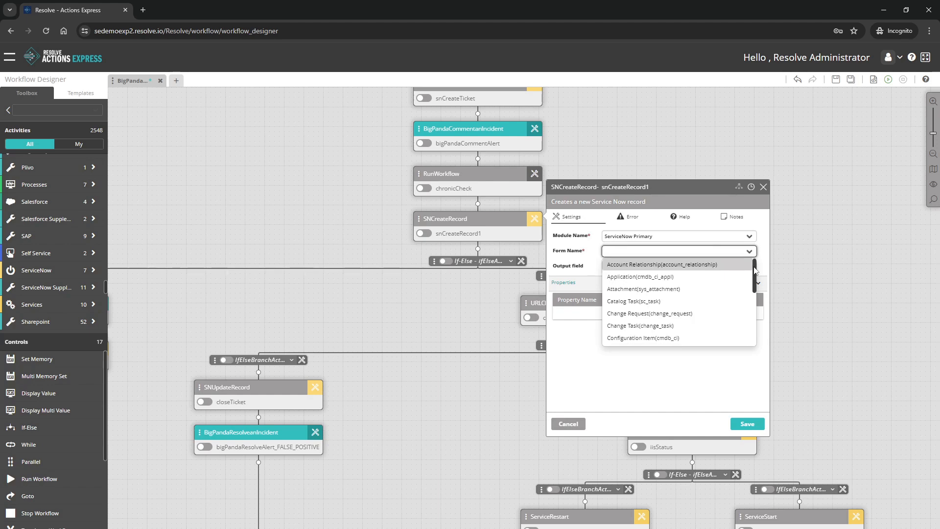
pyautogui.scroll(-2, 715, 289)
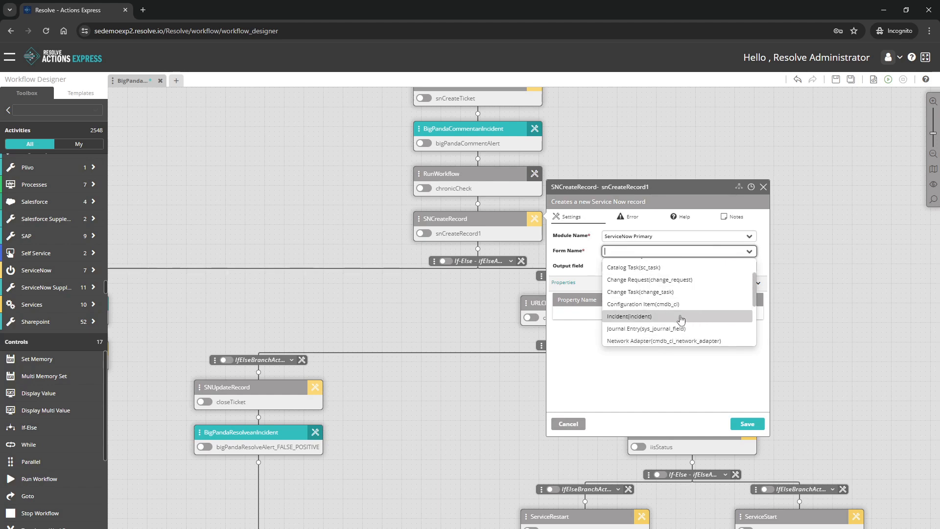
pyautogui.click(657, 316)
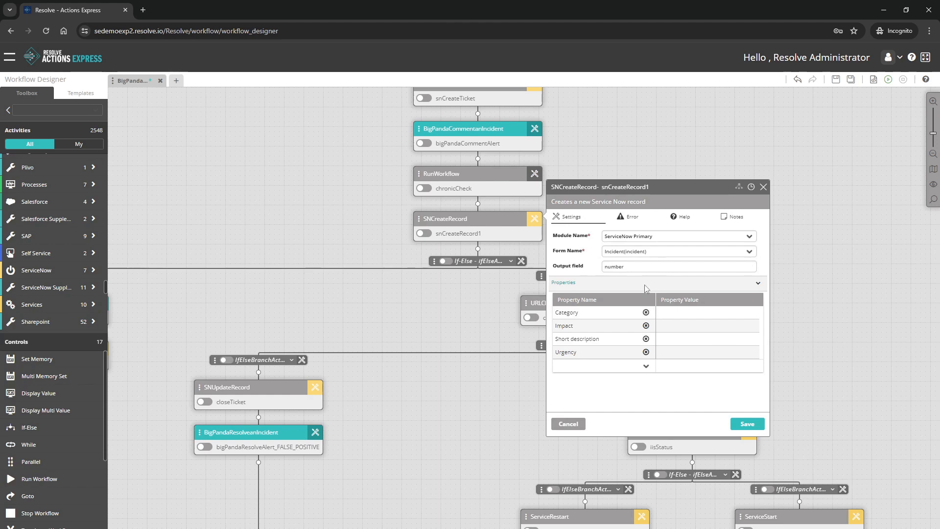
# Add the Duration property to the new incident record's property list
pyautogui.click(645, 365)
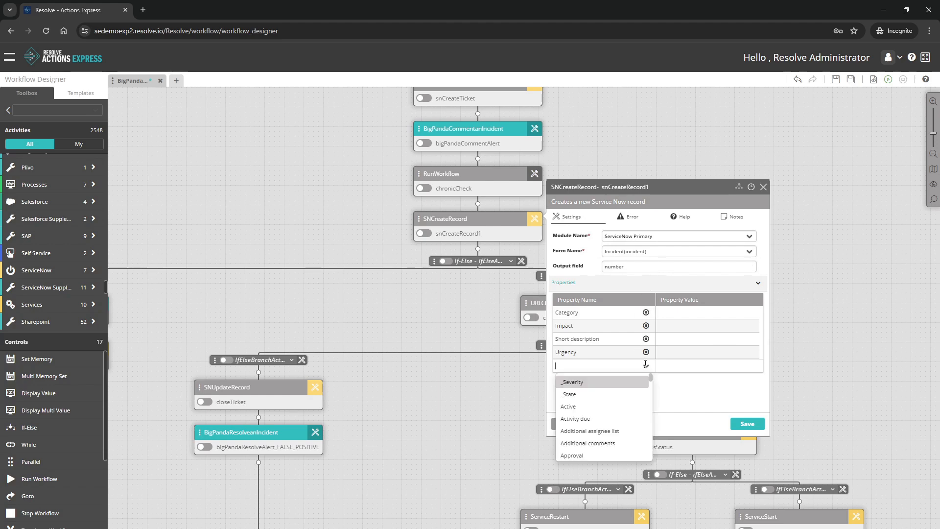
pyautogui.moveTo(651, 378); pyautogui.dragTo(650, 413)
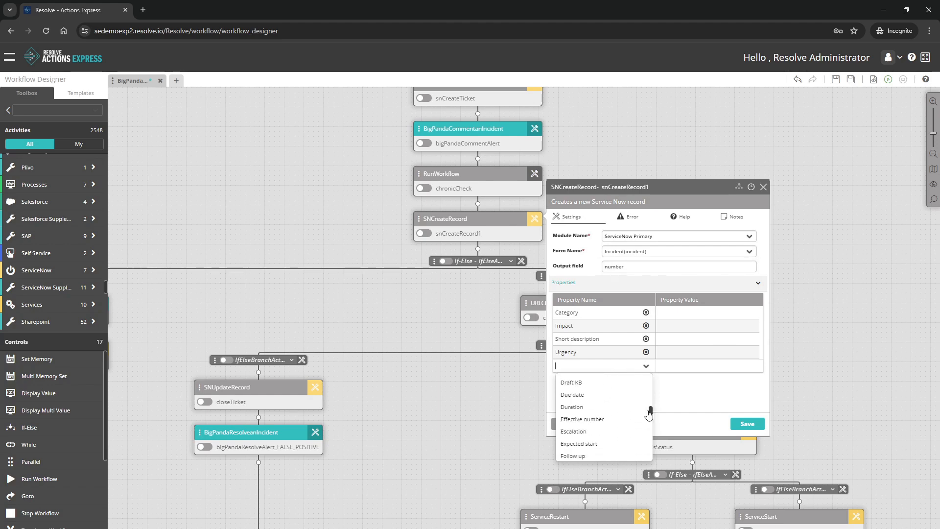
pyautogui.click(599, 410)
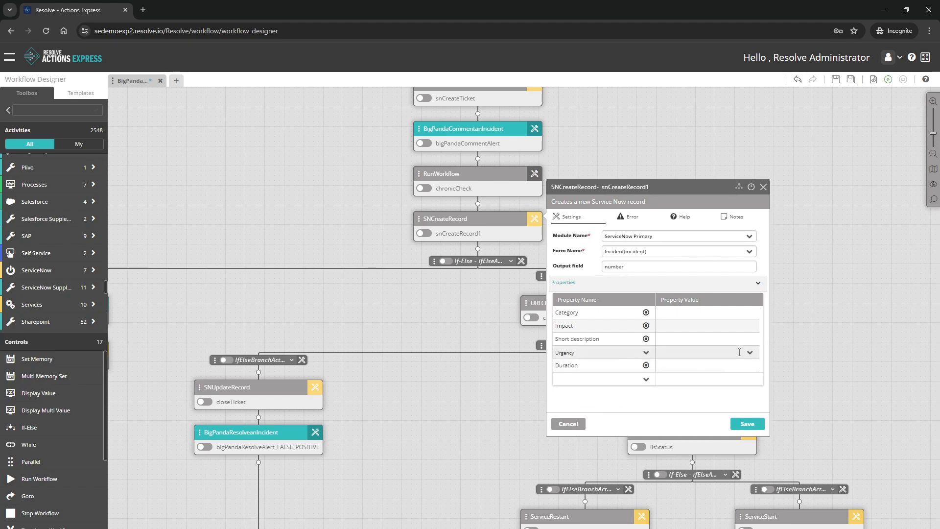
# Set the incident's Urgency and Impact to 2 - Medium and its Category to Infrastructure
pyautogui.click(739, 352)
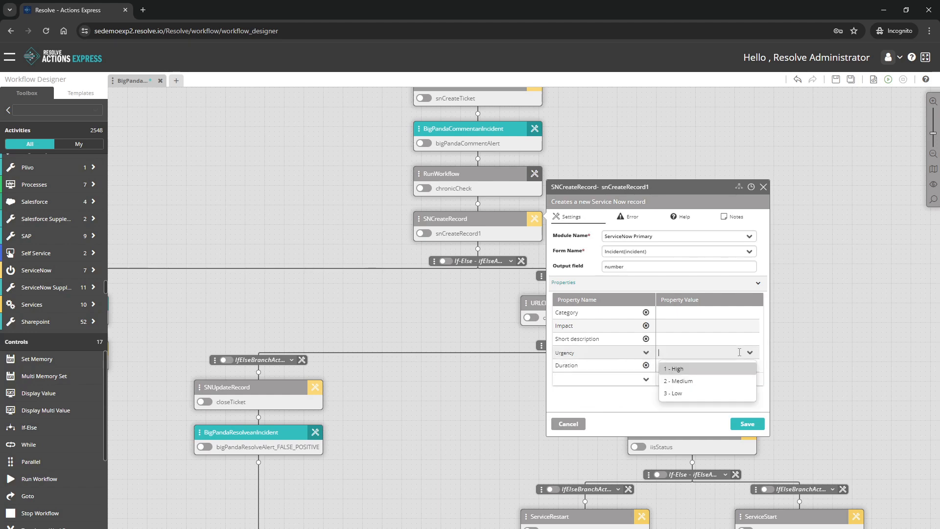
pyautogui.click(694, 385)
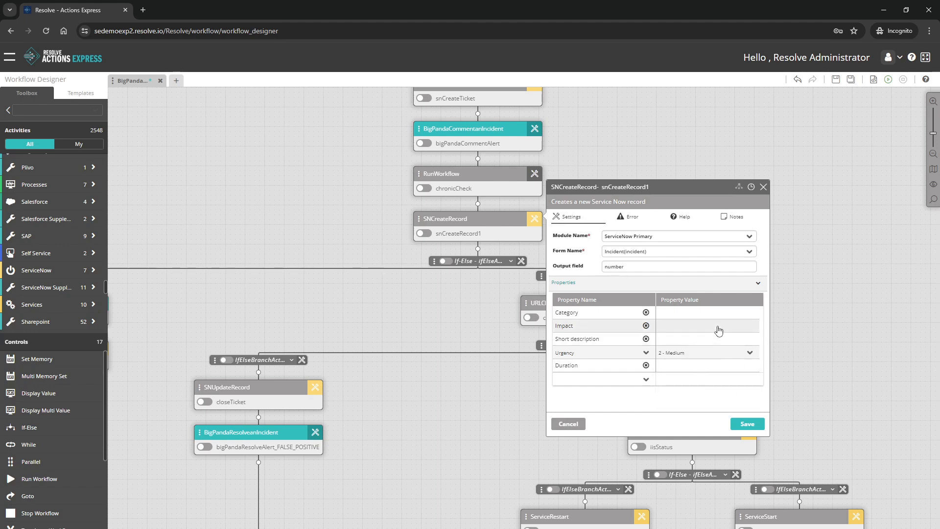
pyautogui.click(719, 331)
pyautogui.click(698, 362)
pyautogui.click(737, 313)
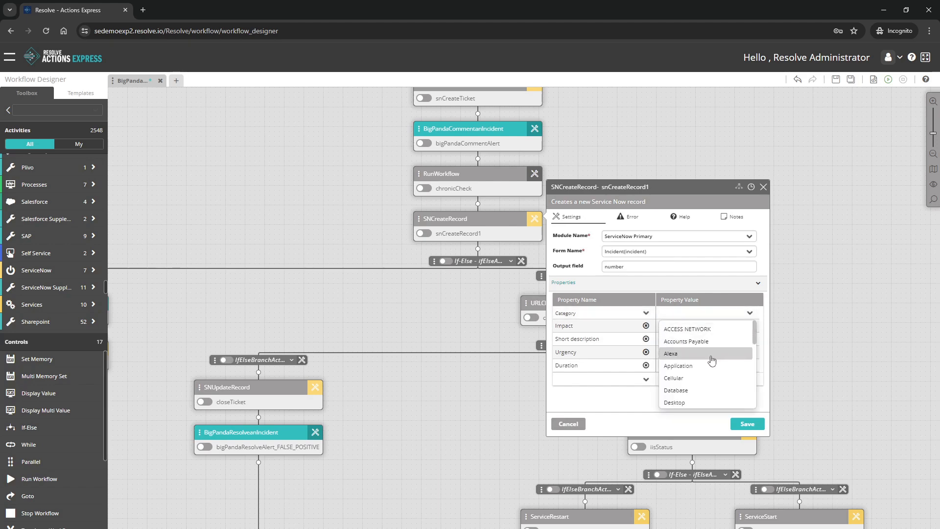
pyautogui.scroll(-3, 711, 361)
pyautogui.click(689, 361)
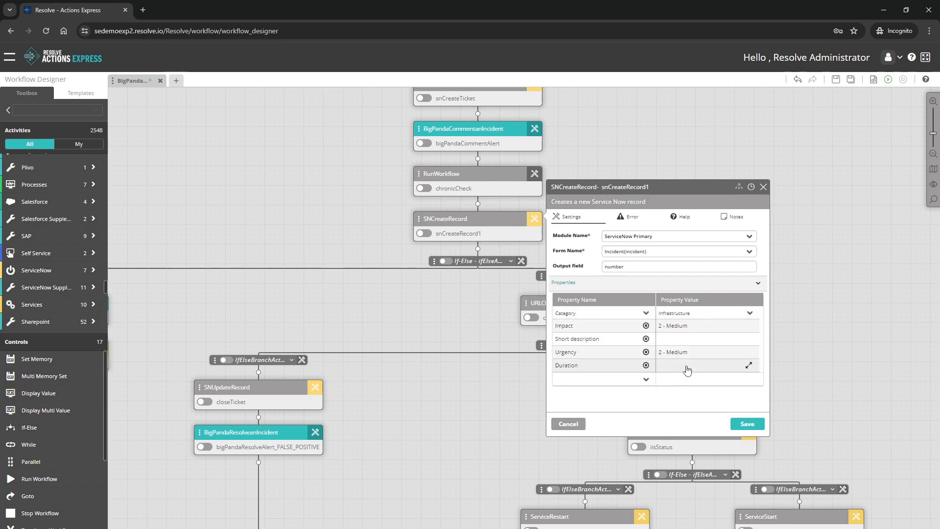
# Close the record settings without saving and undo the insertion of the SN Create Record activity
pyautogui.click(763, 187)
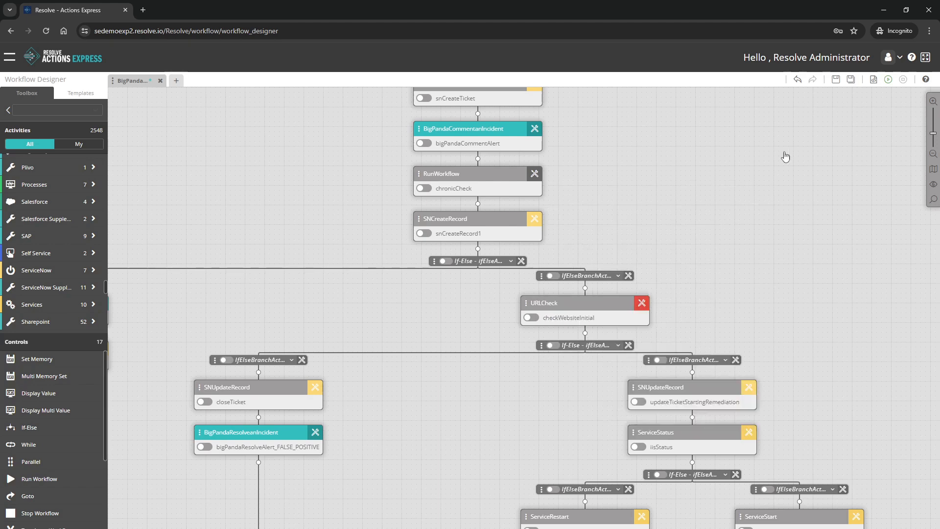
pyautogui.click(797, 80)
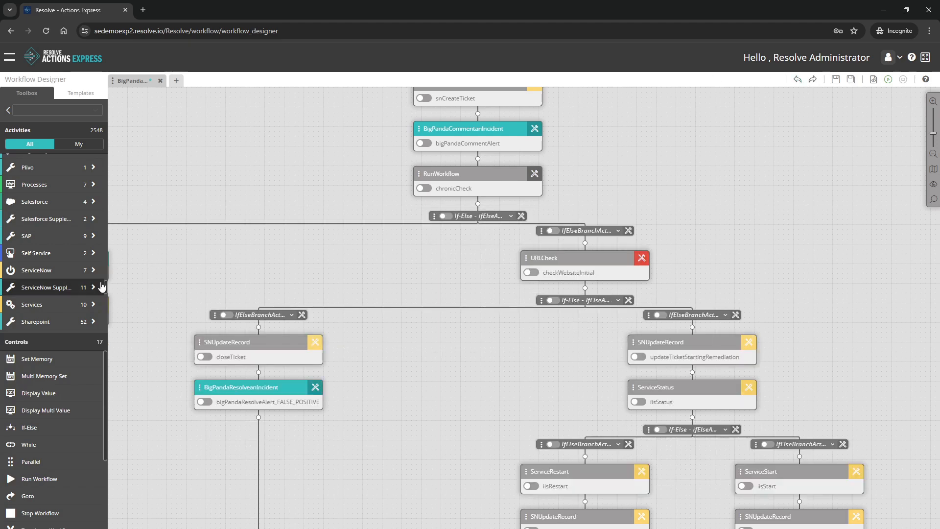
# Insert a Linux Get Memory Info activity after RunWorkflow and open its settings
pyautogui.moveTo(106, 290); pyautogui.dragTo(113, 245)
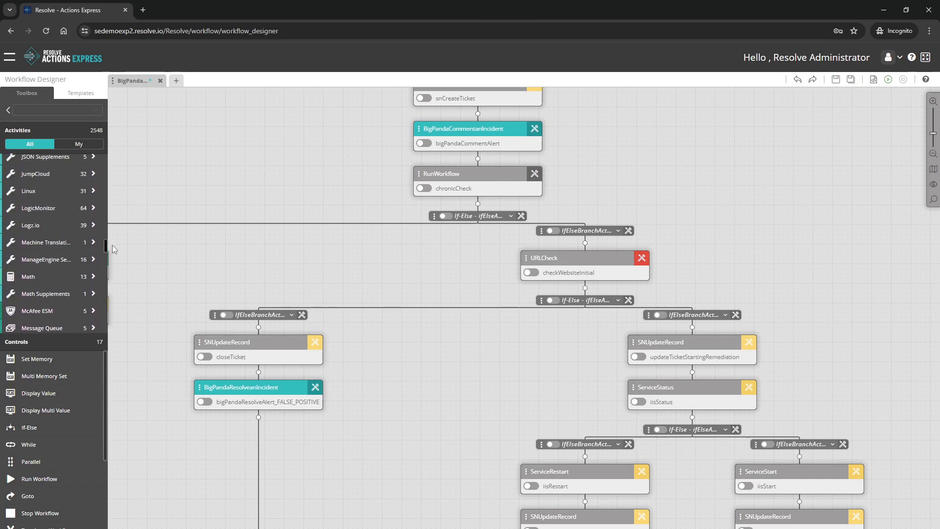
pyautogui.click(65, 199)
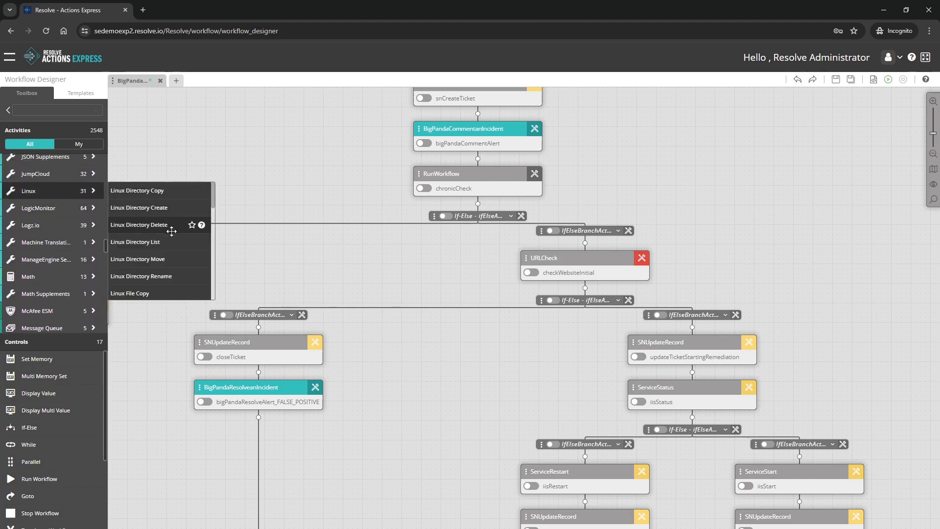
pyautogui.scroll(-3, 172, 231)
pyautogui.scroll(-5, 172, 232)
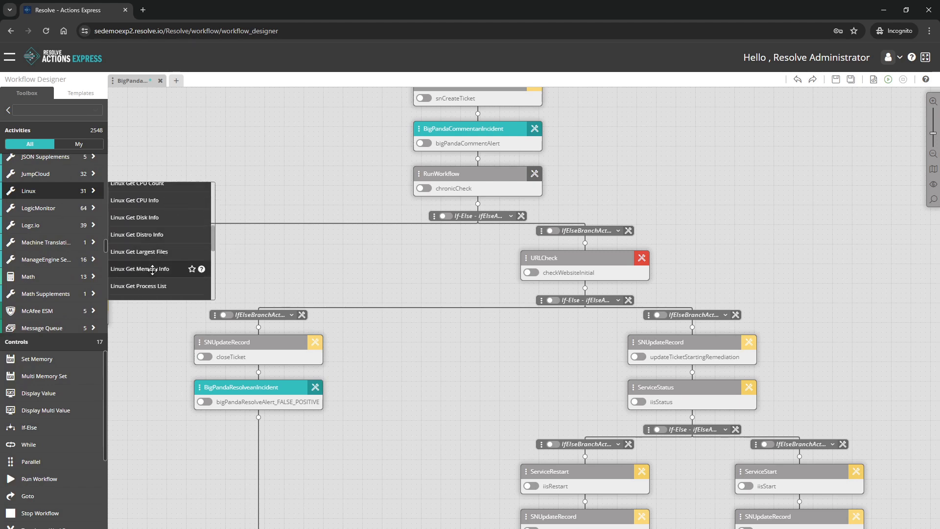
pyautogui.moveTo(152, 269); pyautogui.dragTo(479, 211)
pyautogui.click(535, 219)
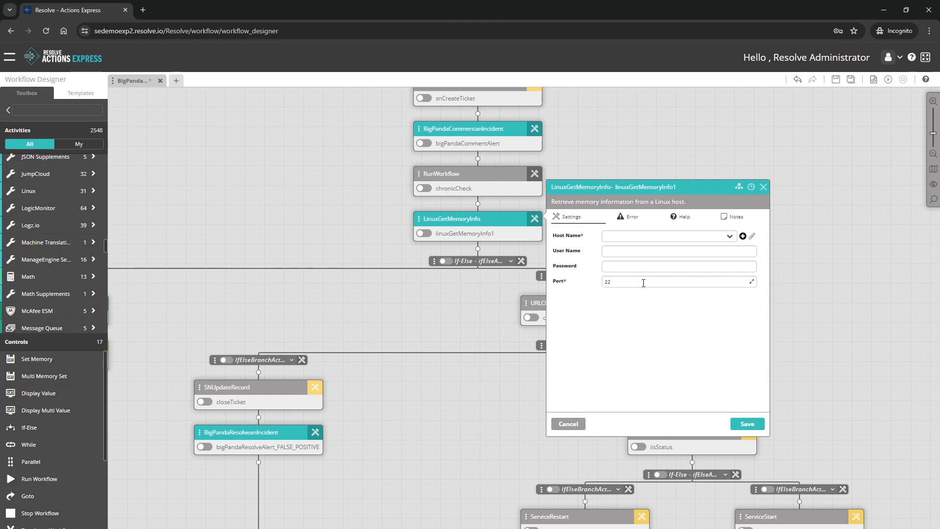
# Close the Linux Get Memory Info settings without saving and undo the activity's insertion
pyautogui.click(763, 186)
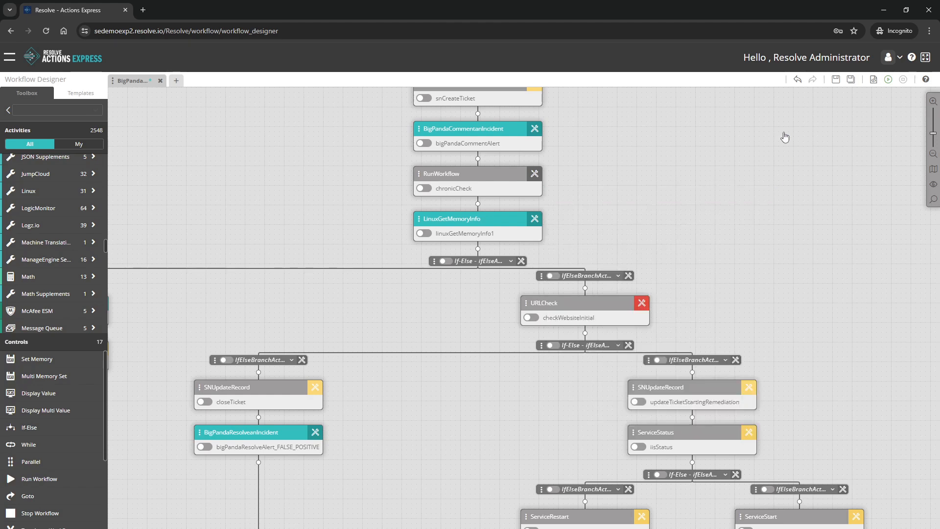
pyautogui.click(798, 80)
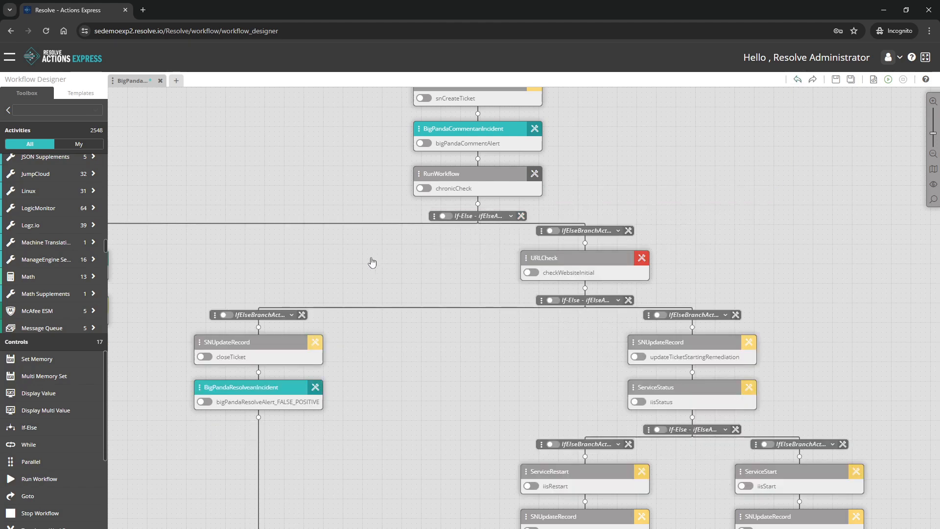
# Examine the branch conditions leading to the bigPandaCommentChronicAlert and closeTicket activities, leaving both unchanged
pyautogui.moveTo(353, 260); pyautogui.dragTo(489, 260)
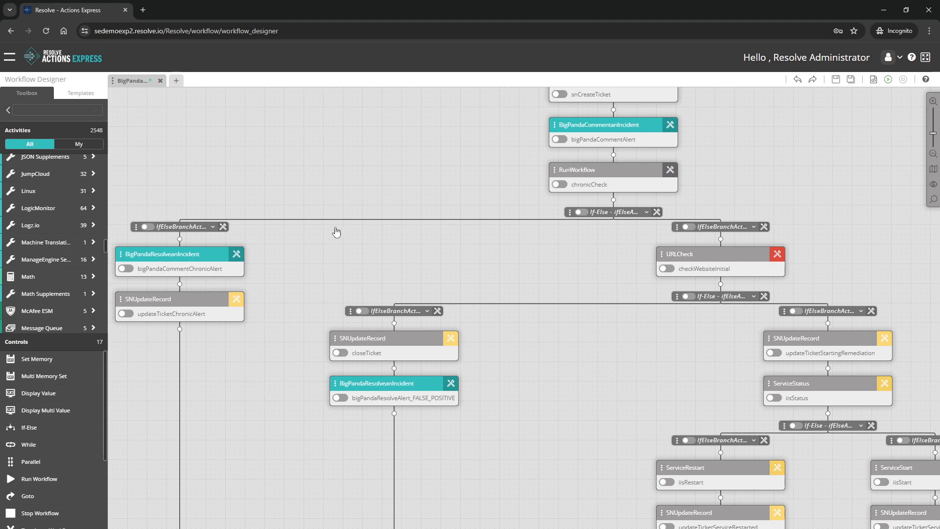
pyautogui.click(223, 227)
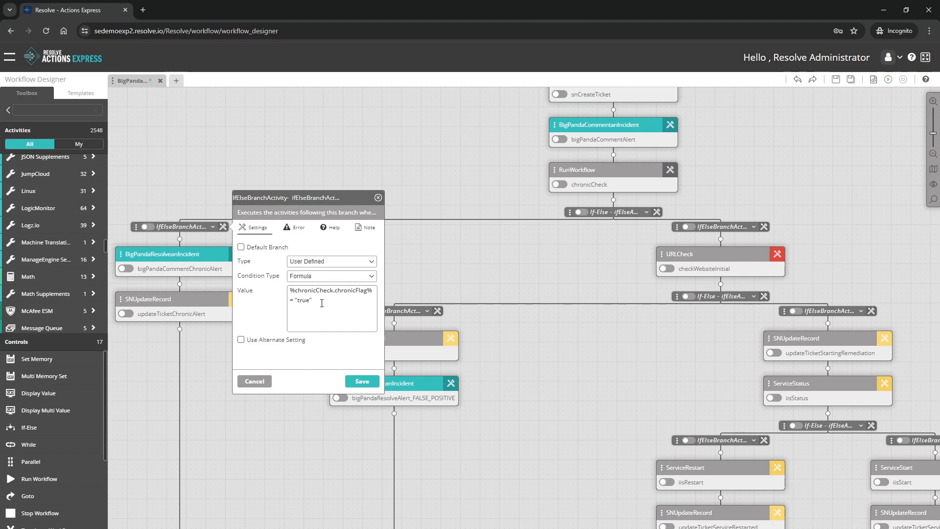
pyautogui.click(378, 197)
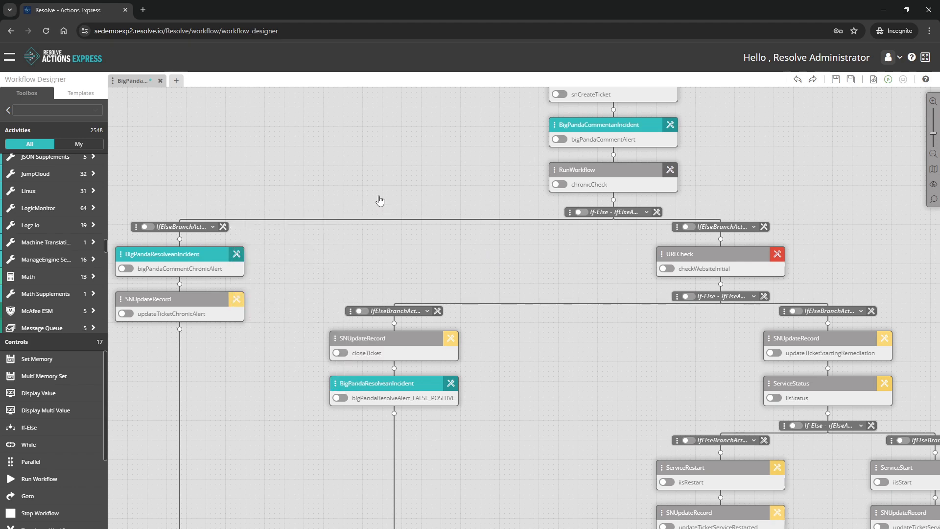
pyautogui.click(438, 310)
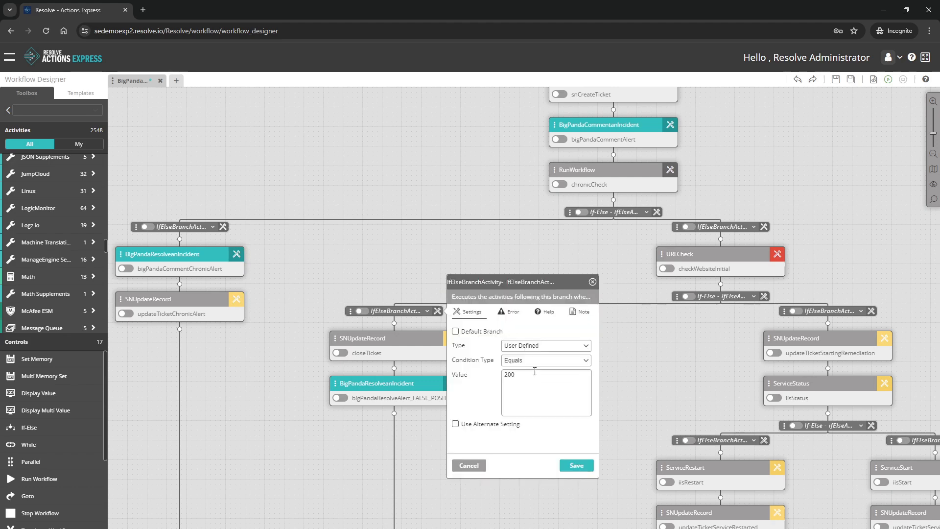
pyautogui.click(593, 282)
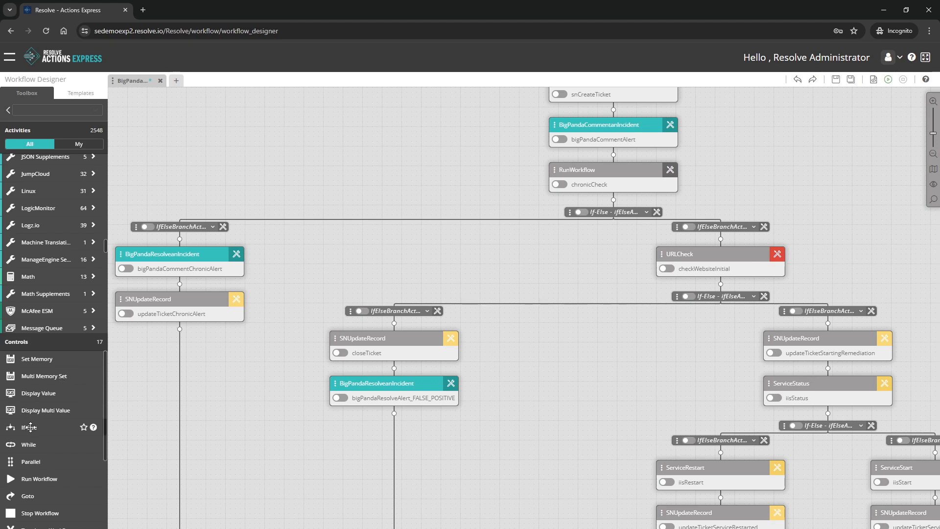
# Insert an If-Else control directly after RunWorkflow and add a third branch to it
pyautogui.moveTo(30, 428); pyautogui.dragTo(135, 405)
pyautogui.moveTo(511, 270); pyautogui.dragTo(613, 199)
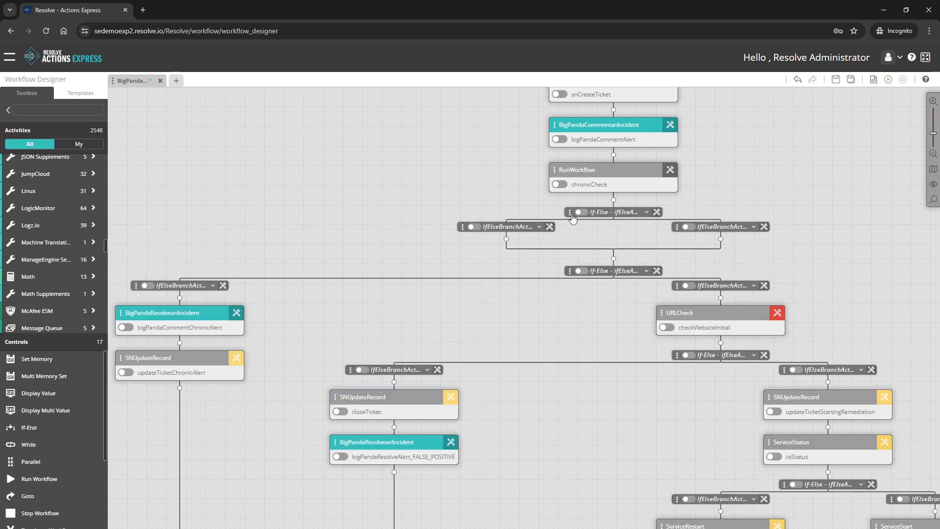
pyautogui.click(570, 212)
pyautogui.click(540, 211)
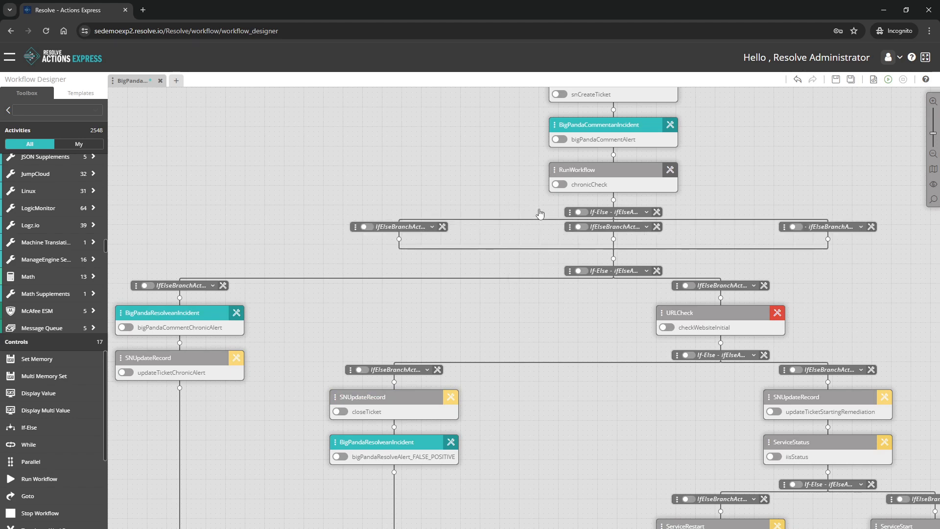
# Add While loops to the new If-Else's middle and first branches, with a Set Memory control inside the first branch's loop
pyautogui.moveTo(16, 444); pyautogui.dragTo(614, 238)
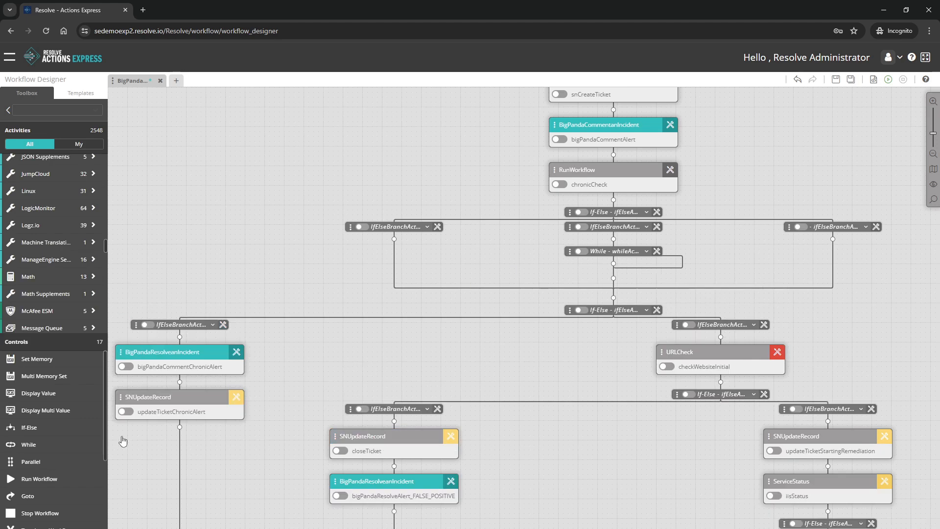
pyautogui.moveTo(34, 443); pyautogui.dragTo(395, 239)
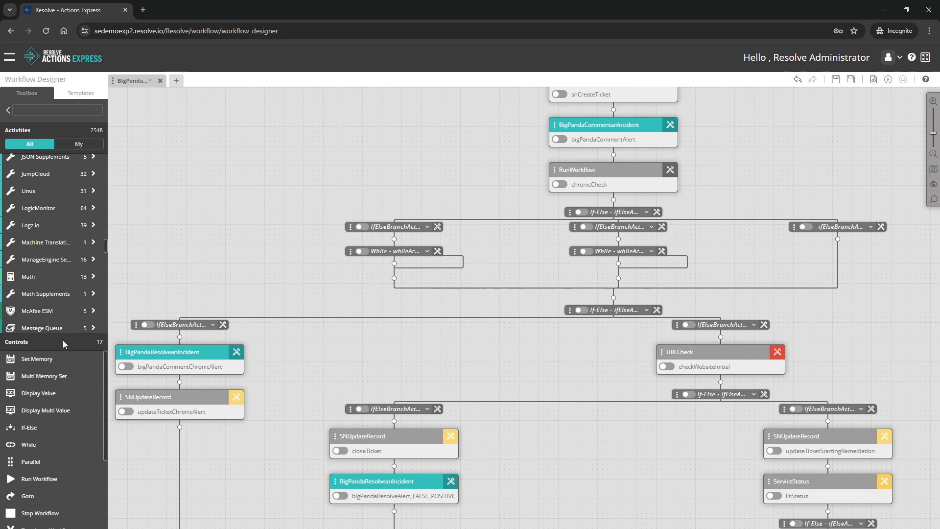
pyautogui.moveTo(42, 360); pyautogui.dragTo(395, 266)
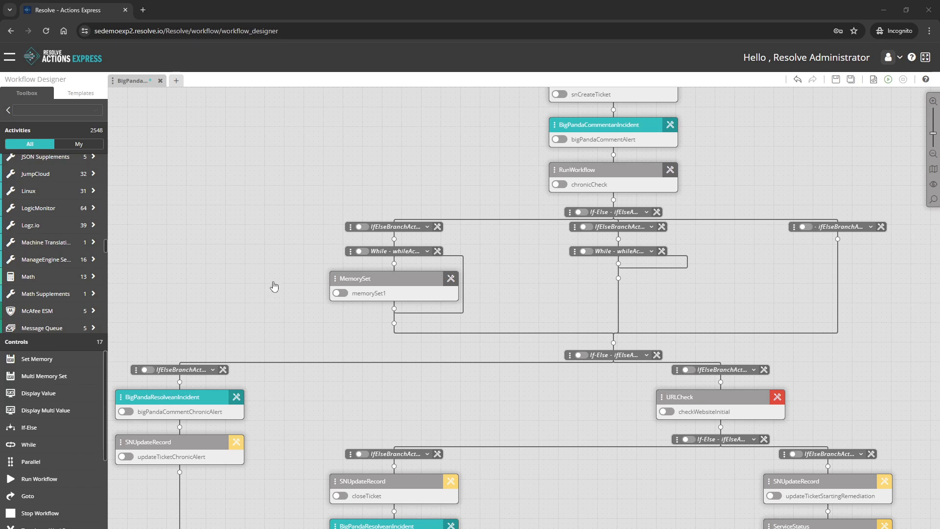
# Examine the settings and notes of the bigPandaCommentChronicAlert activity, leaving them unchanged
pyautogui.scroll(-3, 274, 286)
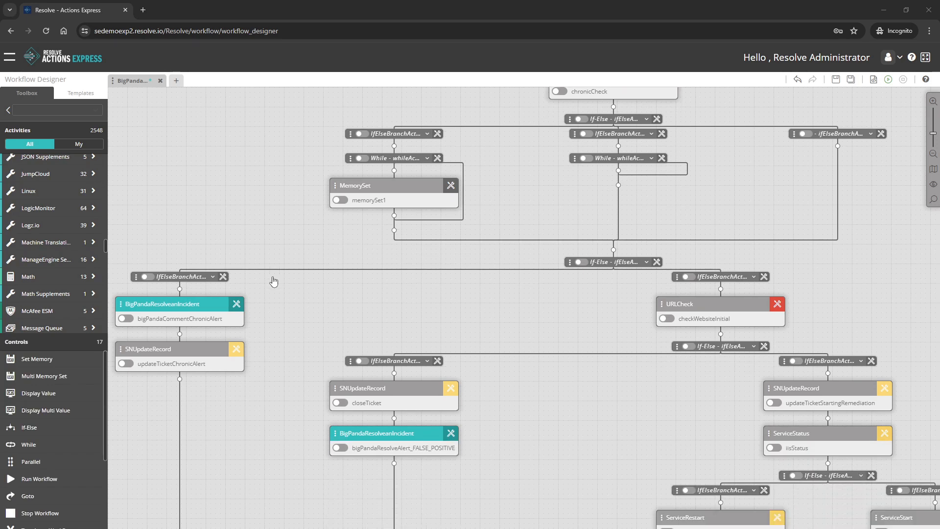
pyautogui.scroll(-1, 273, 281)
pyautogui.click(236, 270)
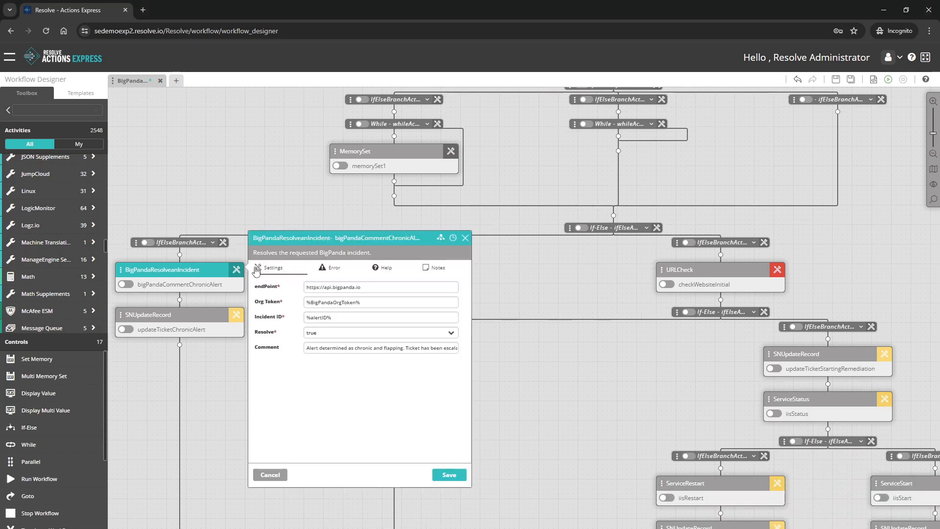
pyautogui.click(435, 269)
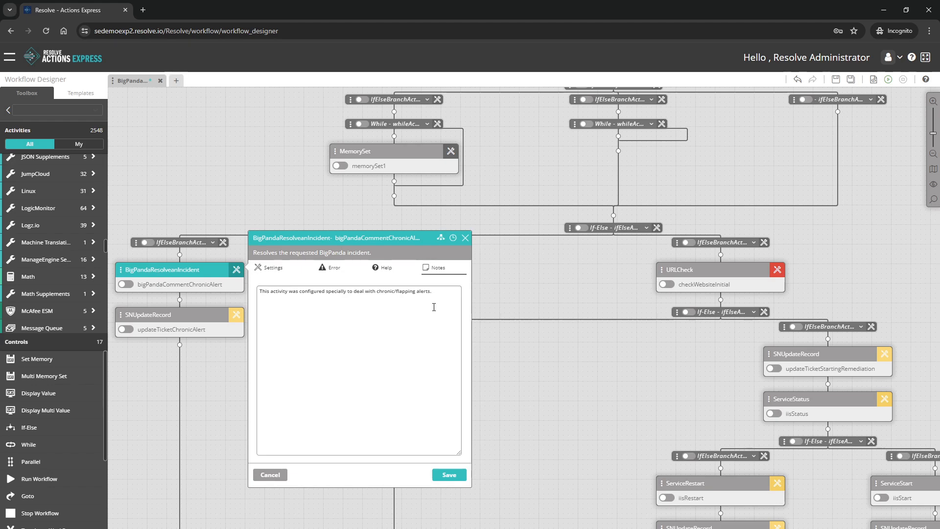
pyautogui.click(465, 238)
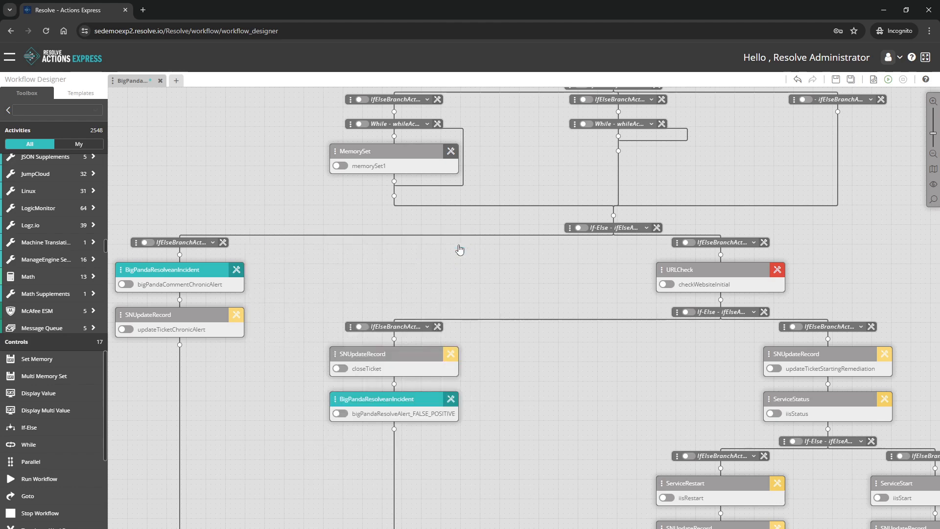
# Review the workflow's execution variables and its documentation, including description, tags and notes, without changing anything
pyautogui.click(874, 81)
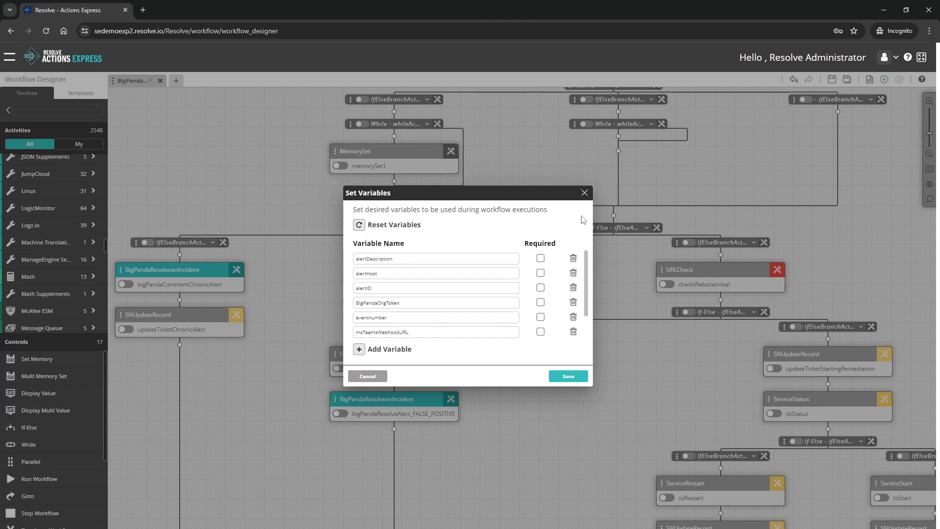
pyautogui.click(584, 193)
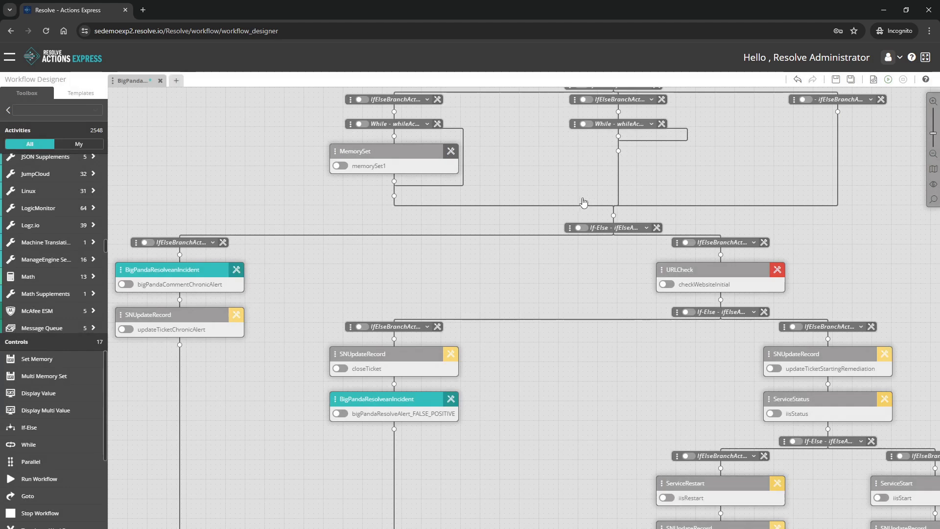
pyautogui.click(113, 86)
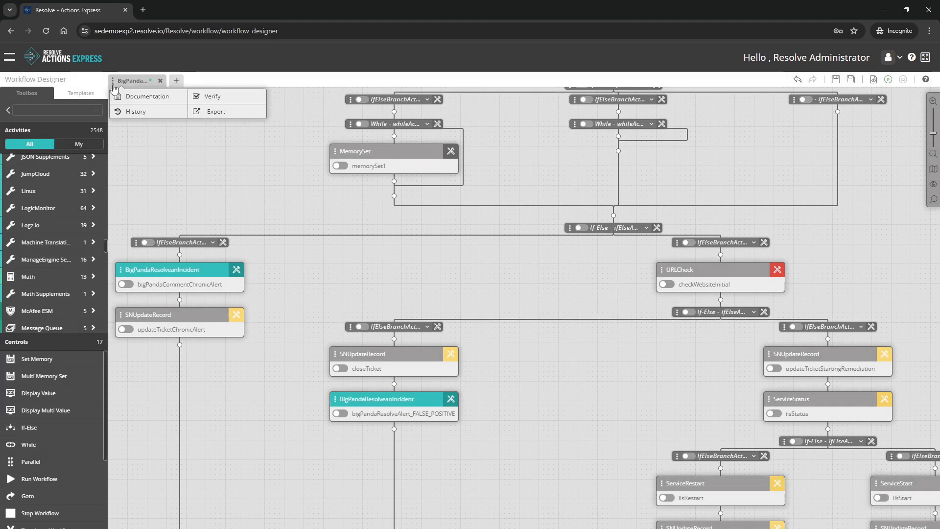
pyautogui.click(148, 96)
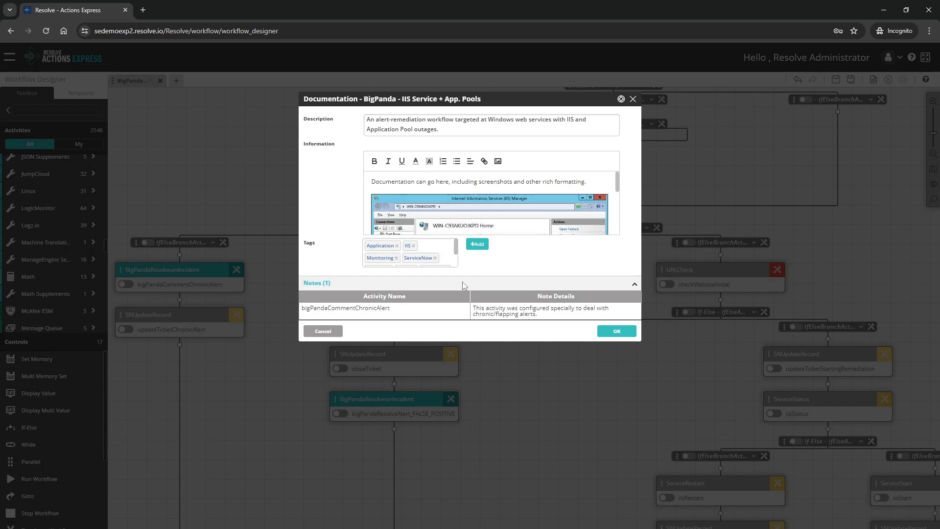
pyautogui.moveTo(456, 250)
pyautogui.mouseDown()
pyautogui.moveTo(455, 263)
pyautogui.moveTo(457, 250)
pyautogui.mouseUp()
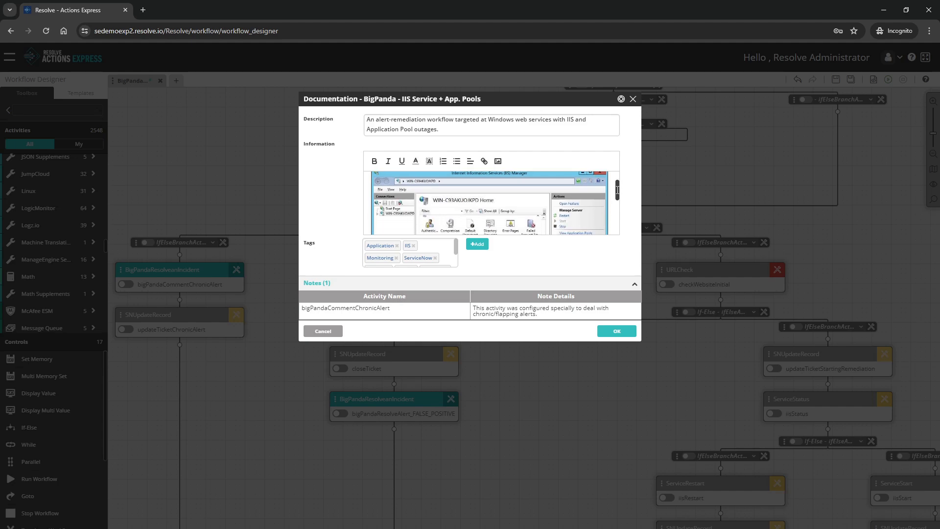
pyautogui.click(323, 332)
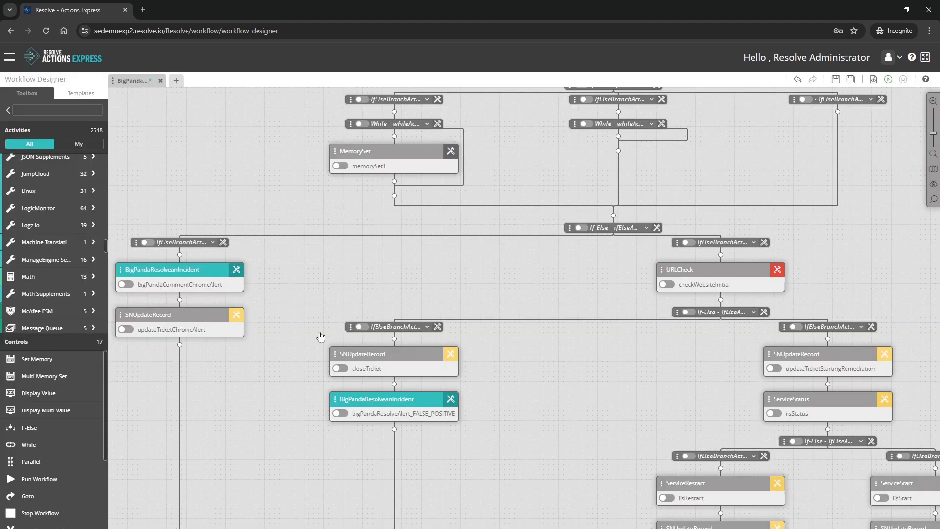
# Review the workflow's revision history and its verify and export options without opening an earlier revision
pyautogui.click(113, 82)
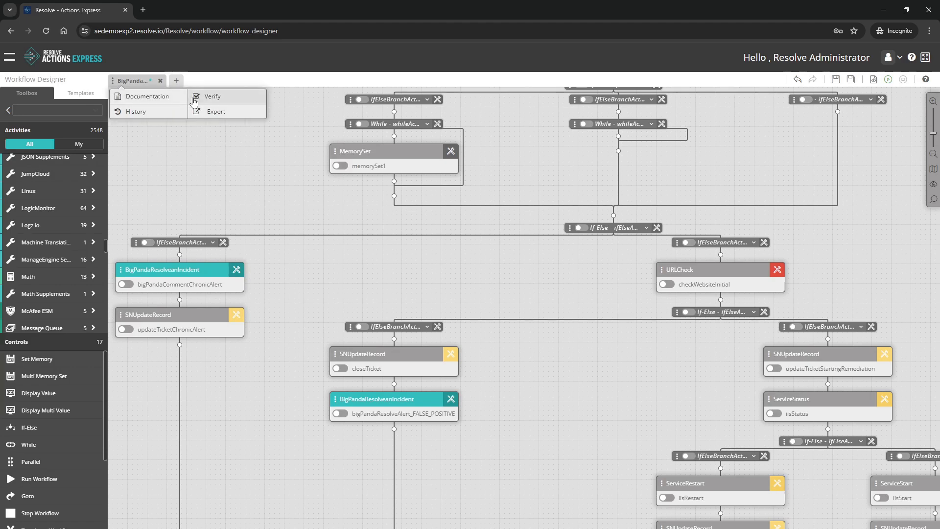
pyautogui.click(149, 116)
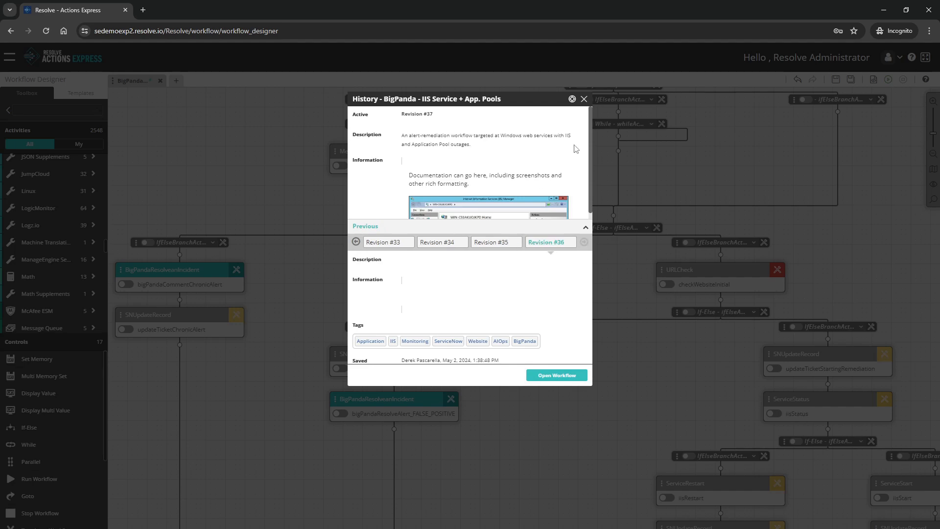
pyautogui.click(584, 99)
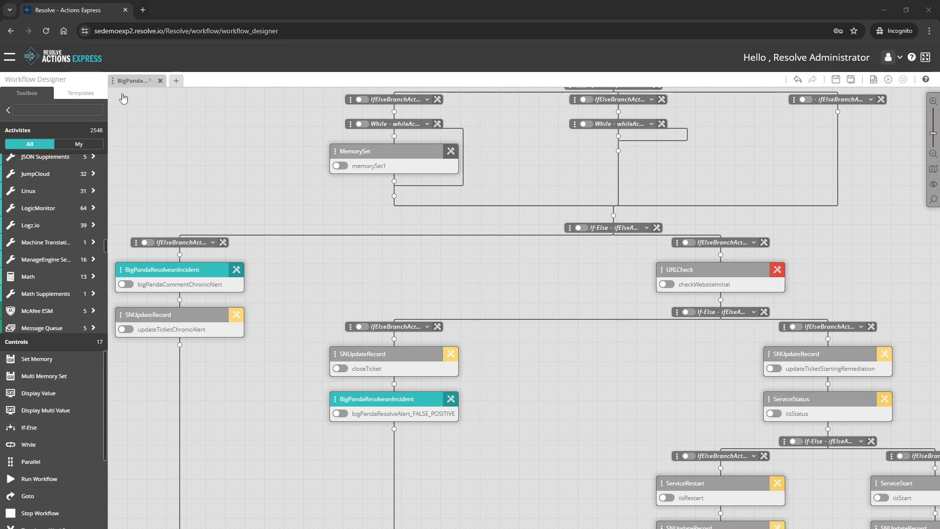
pyautogui.click(113, 81)
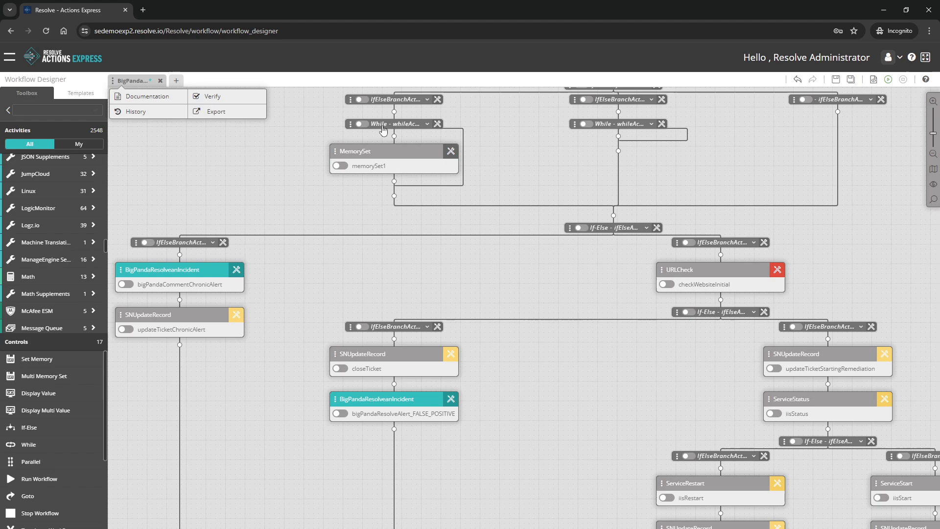
pyautogui.click(691, 165)
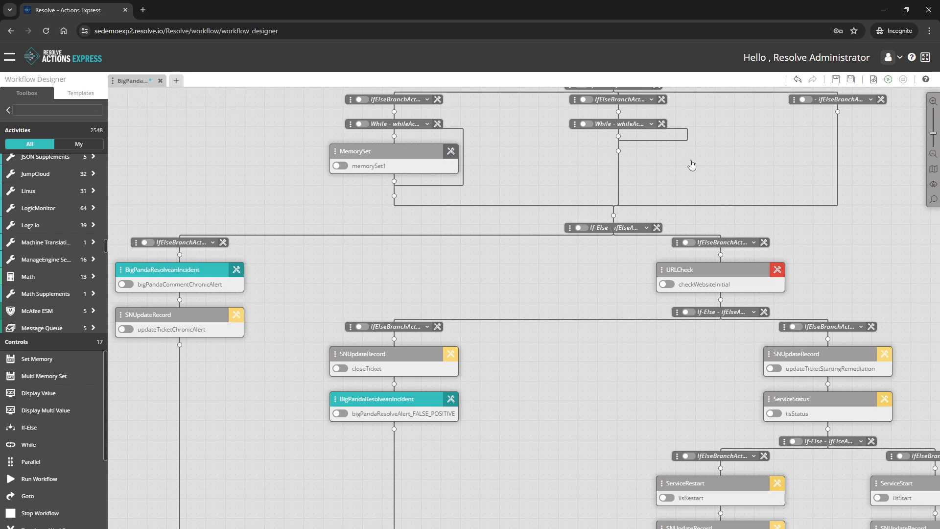
# Try adding the sedemo user to the workflow's permissions while saving it as a new revision, and leave without saving
pyautogui.click(852, 80)
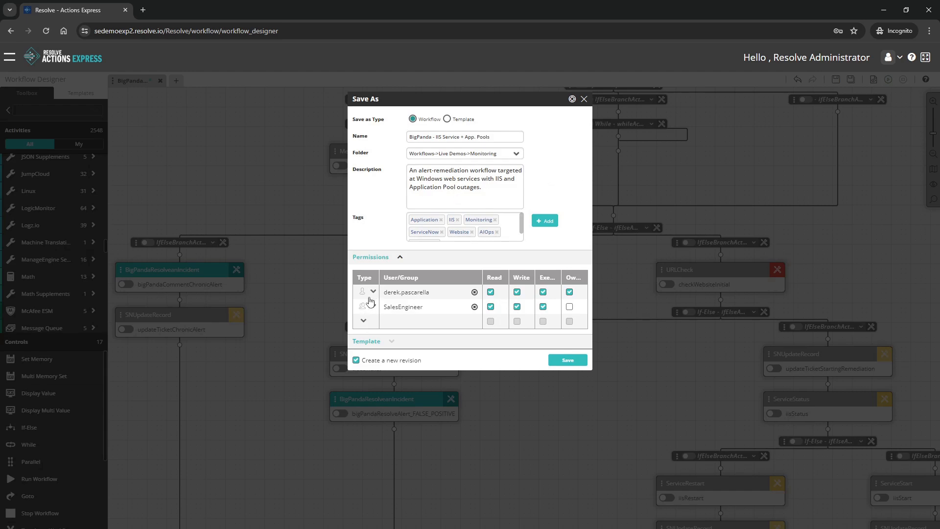
pyautogui.click(364, 321)
pyautogui.click(366, 332)
pyautogui.click(421, 320)
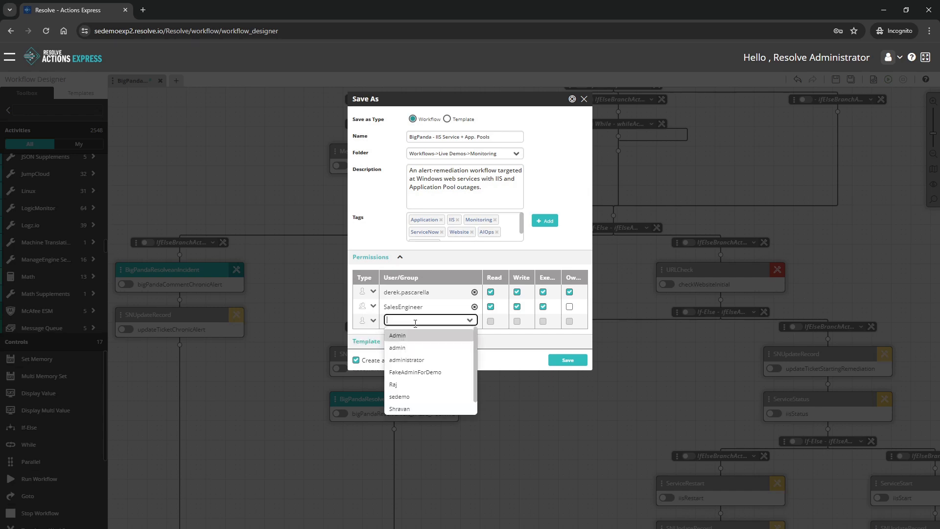
pyautogui.click(410, 384)
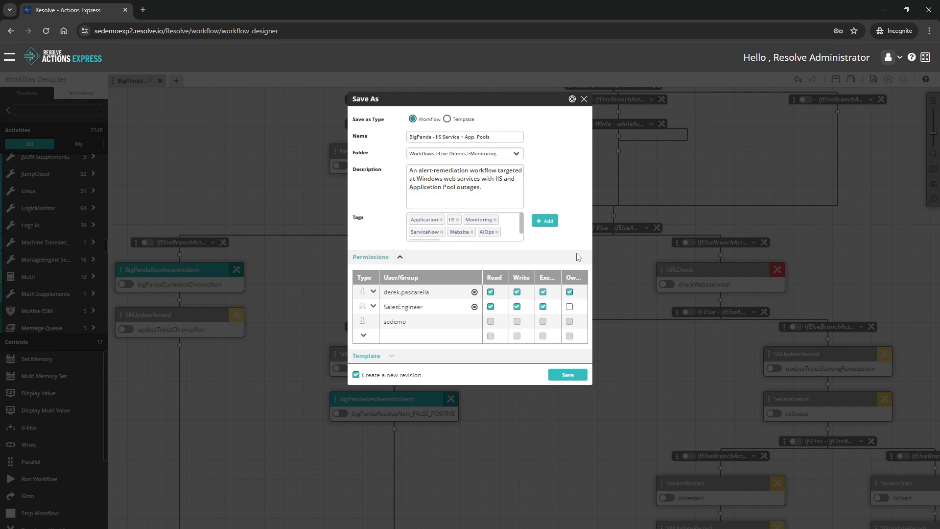
pyautogui.click(584, 99)
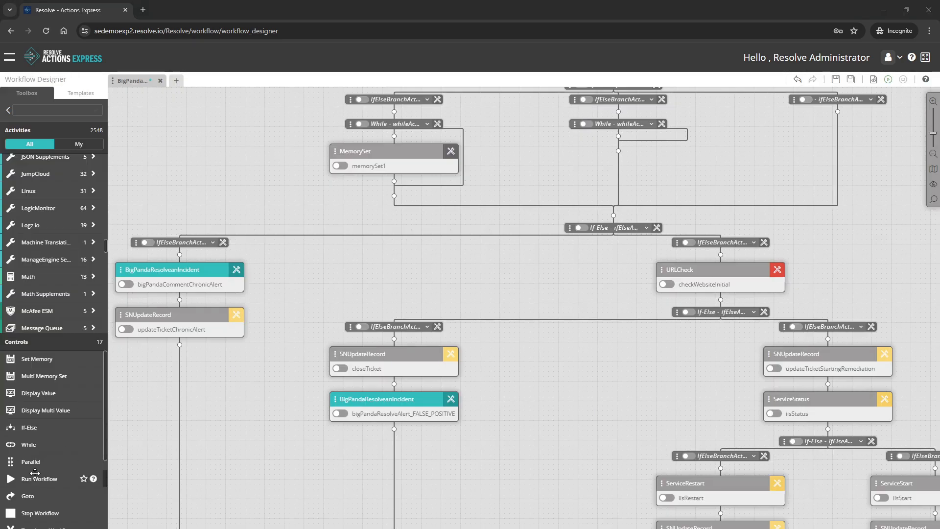
# Insert a Run Workflow control after the first branch's While loop and choose BigPanda - Alert Handler as its child workflow
pyautogui.moveTo(29, 481); pyautogui.dragTo(394, 196)
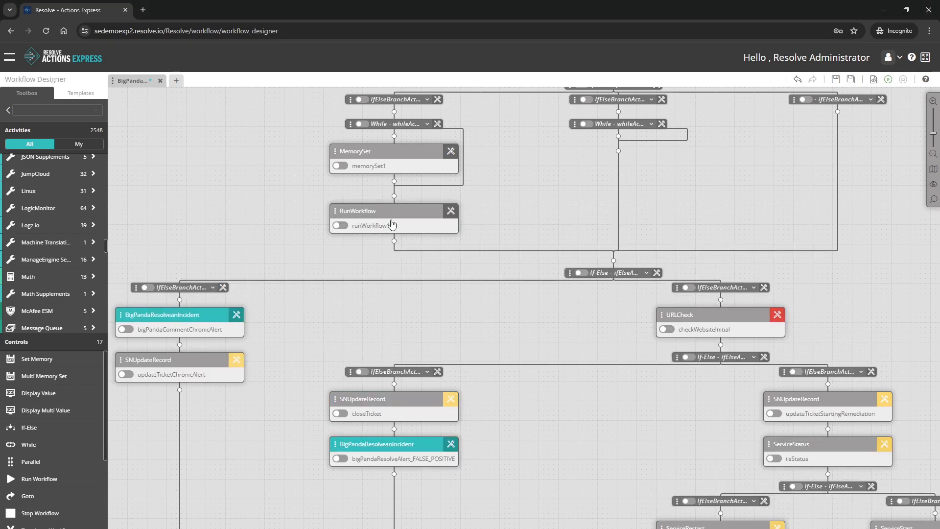
pyautogui.click(451, 212)
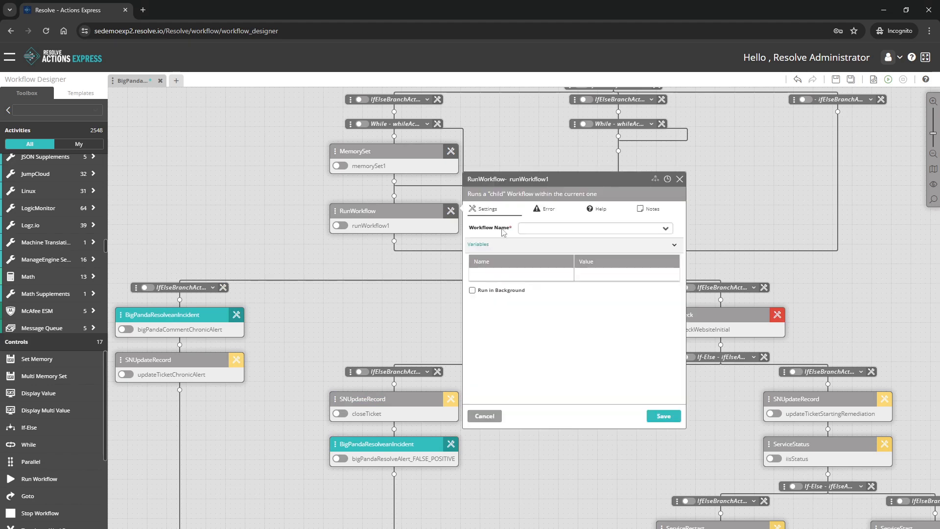
pyautogui.click(644, 234)
pyautogui.scroll(5, 671, 254)
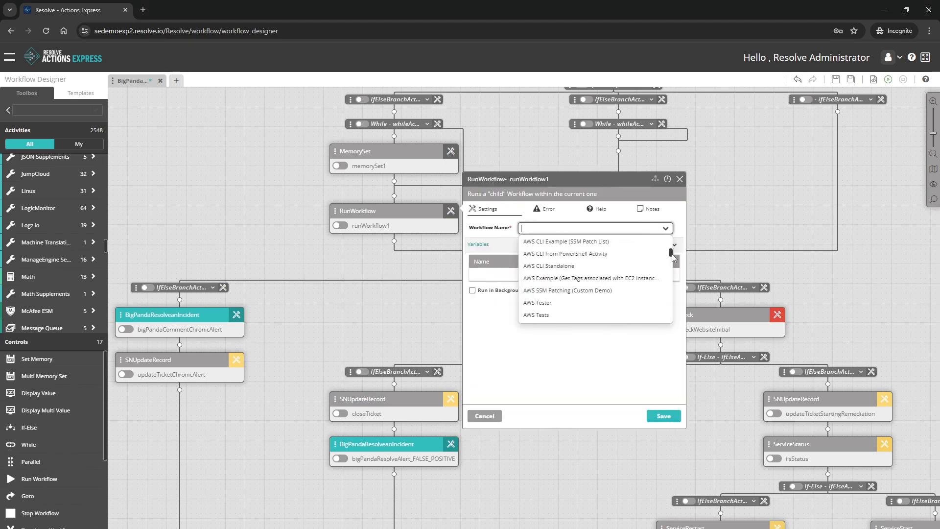
pyautogui.scroll(-5, 671, 256)
pyautogui.click(616, 284)
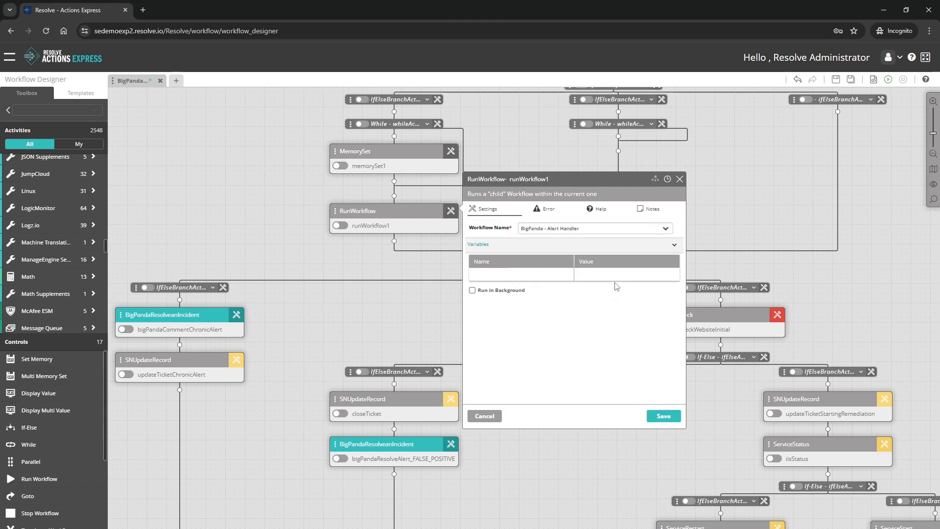
# Try passing a variable named host with value %myhost% to the child workflow, and close its settings without saving
pyautogui.click(535, 272)
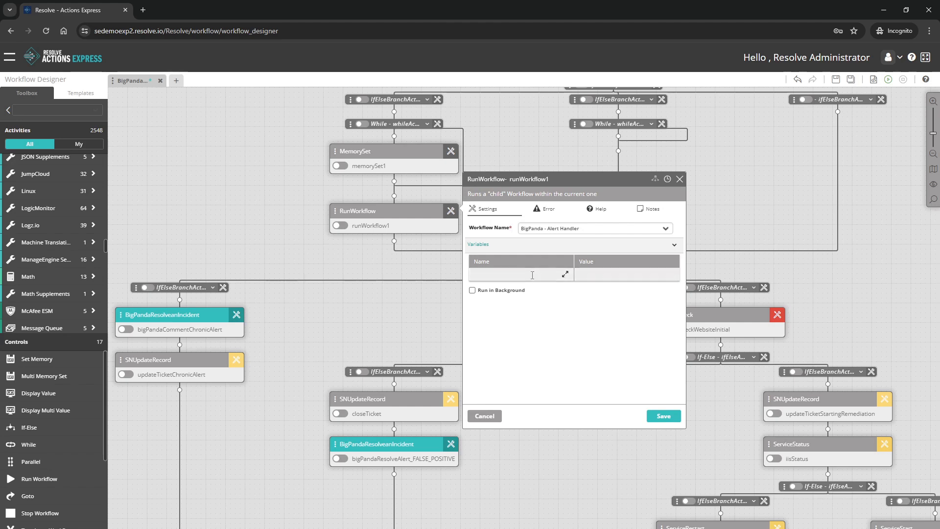
pyautogui.write('host')
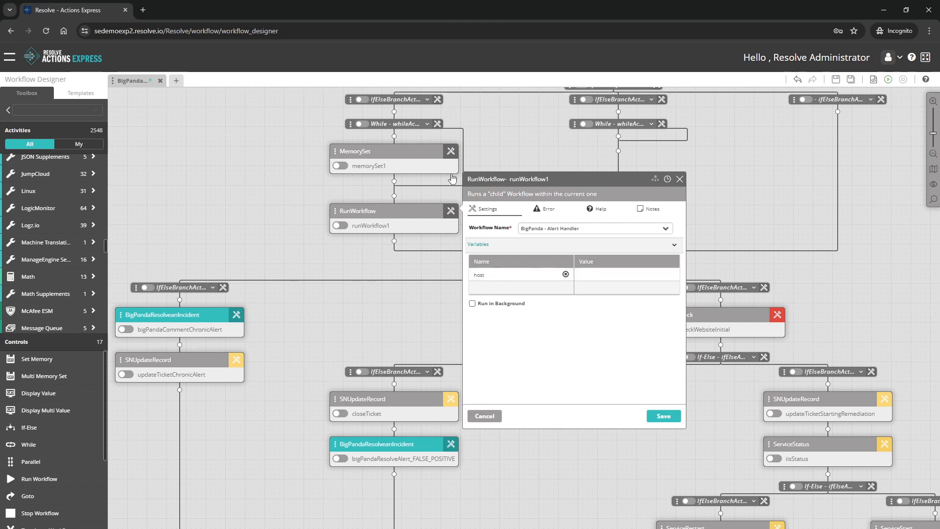
pyautogui.click(604, 273)
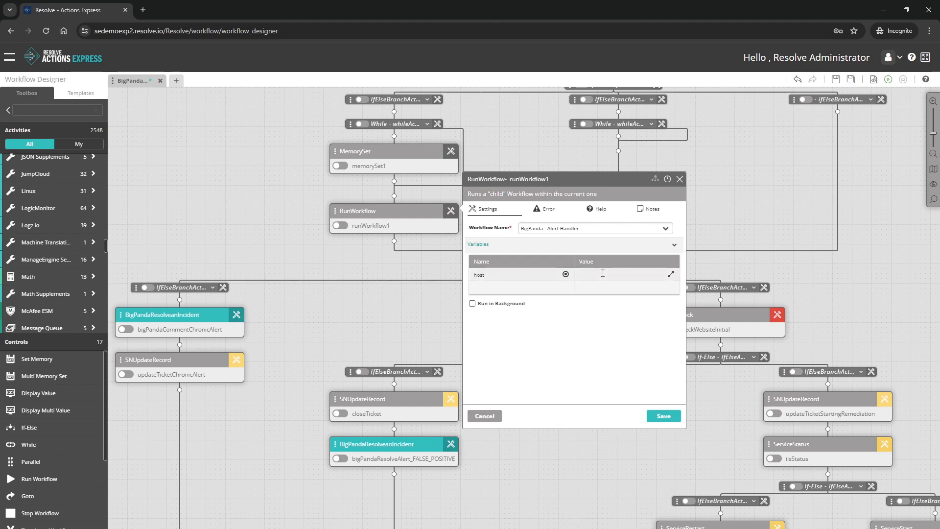
pyautogui.write('%myhost%')
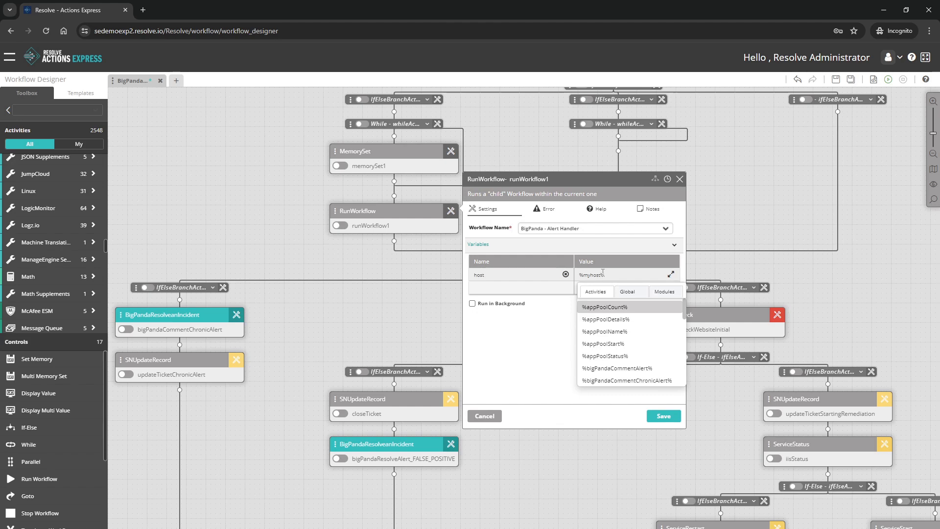
pyautogui.click(566, 327)
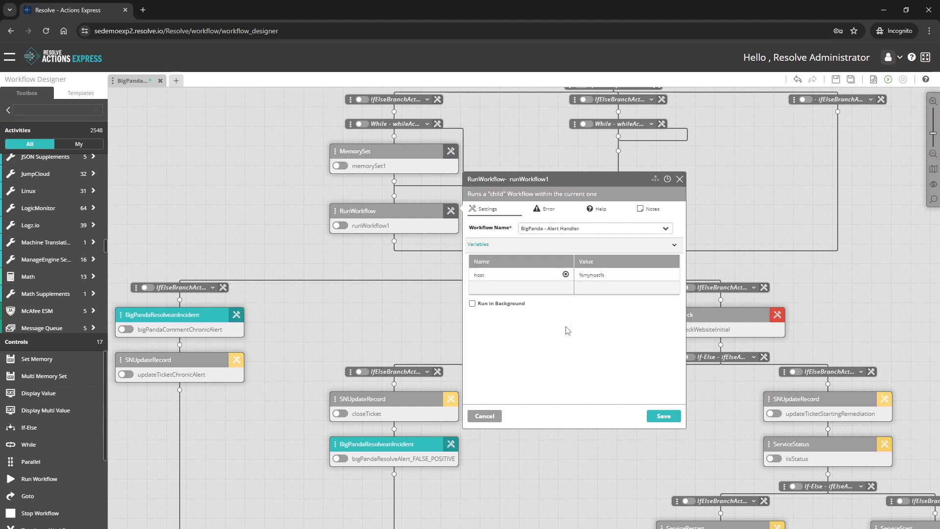
pyautogui.click(680, 180)
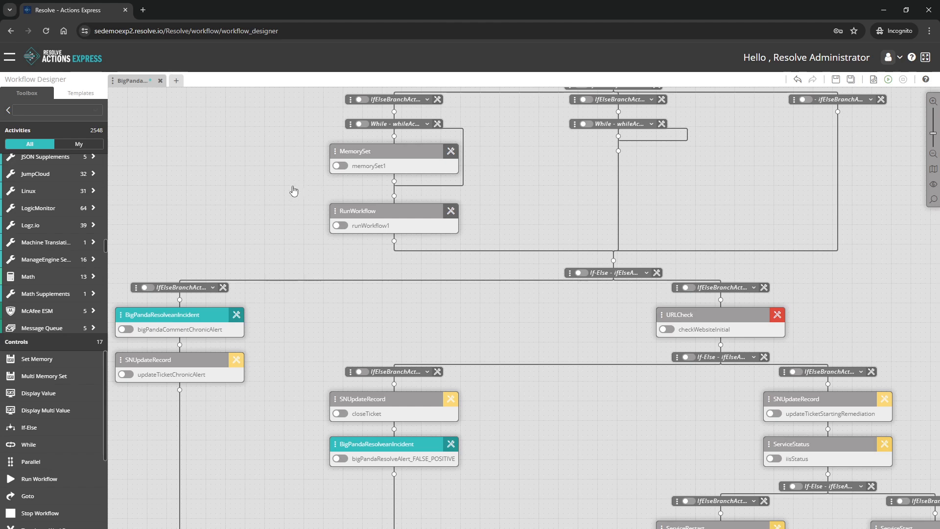
# Insert the Active Directory template "Add users to group" where the three branches rejoin, before the next If-Else
pyautogui.click(91, 99)
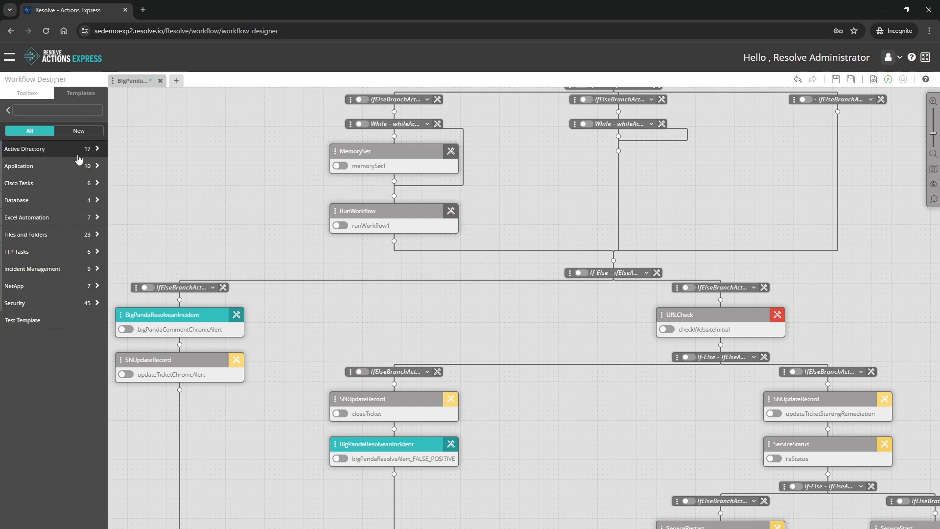
pyautogui.click(53, 155)
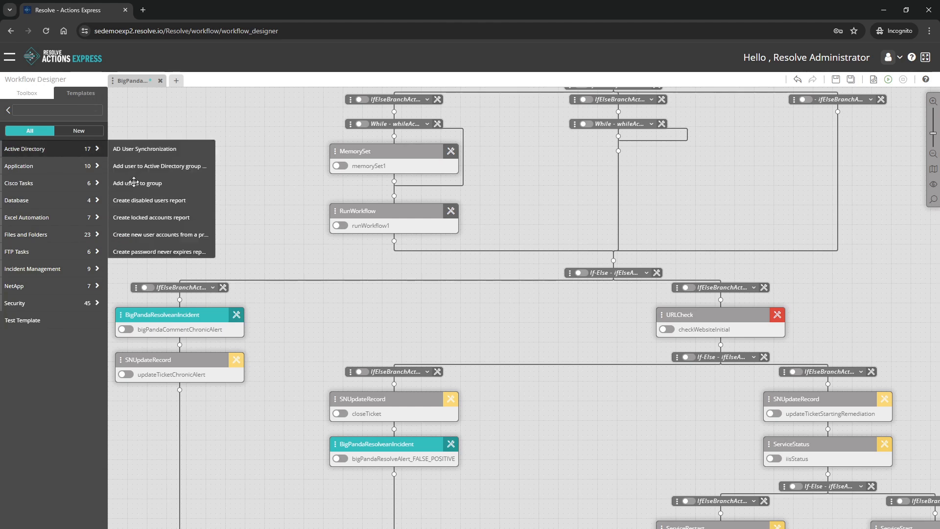
pyautogui.moveTo(136, 182); pyautogui.dragTo(583, 242)
pyautogui.moveTo(619, 260); pyautogui.dragTo(613, 260)
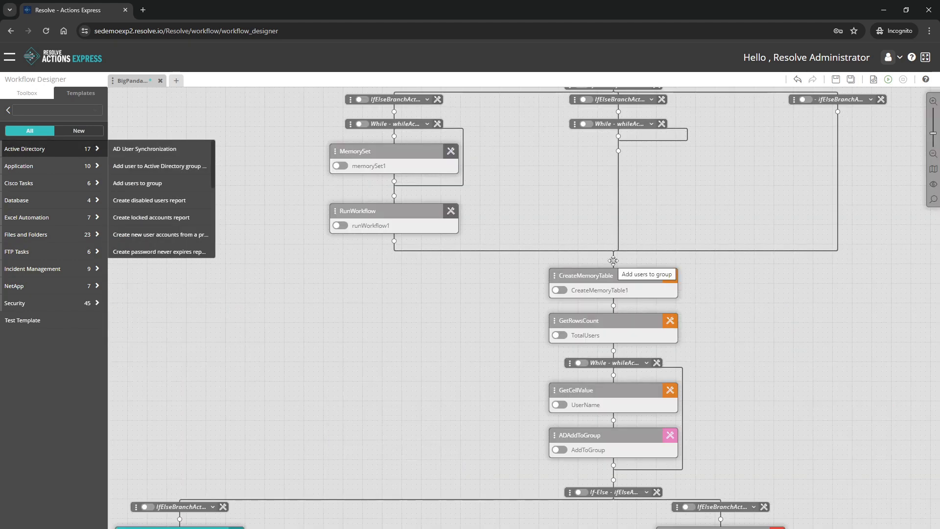